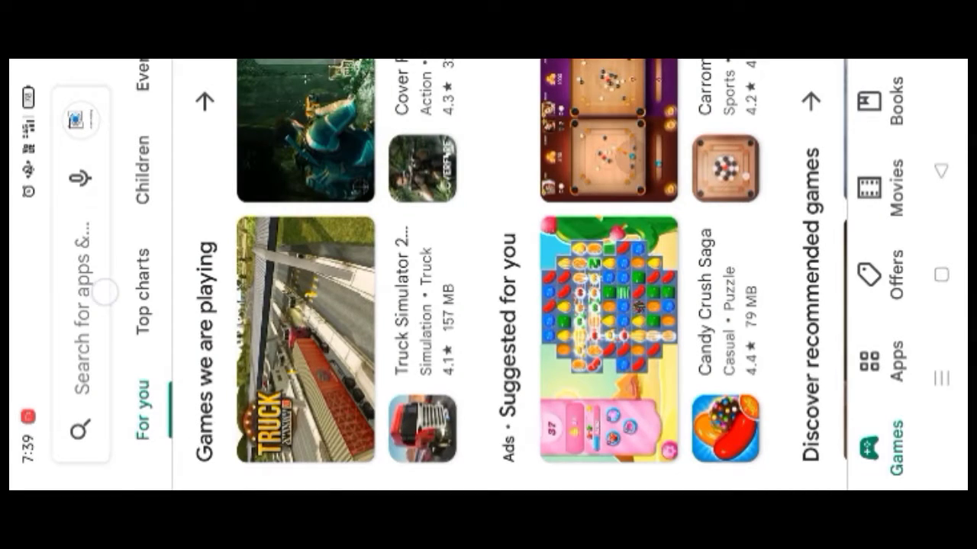
Search the Play Store for 'trubo vpn', install Turbo VPN, and view its details page.
left_click(105, 291)
type("tr")
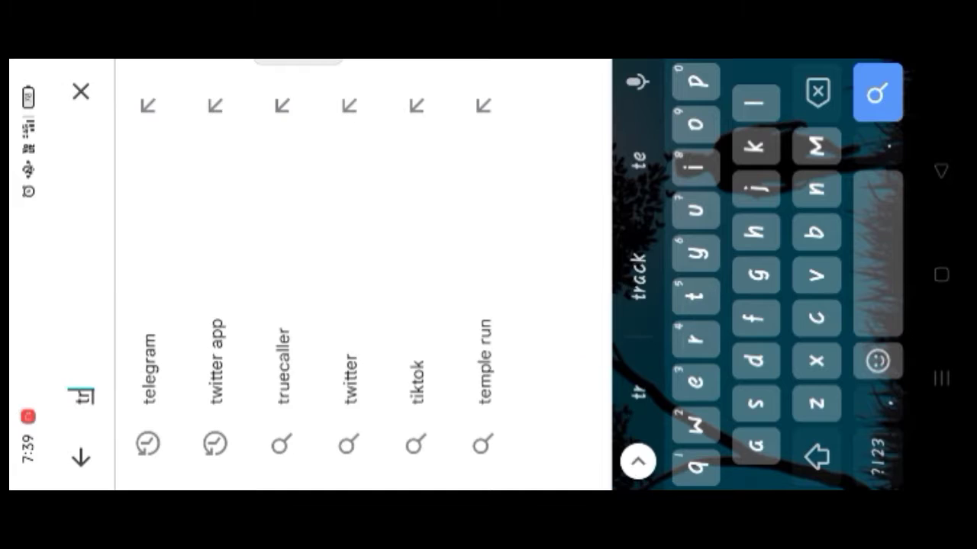
type("ubo")
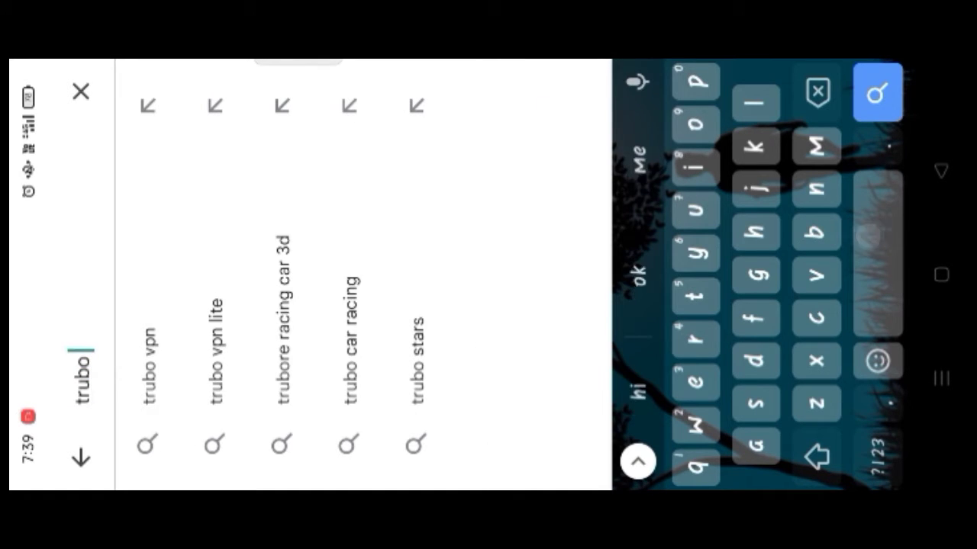
type(" vpn")
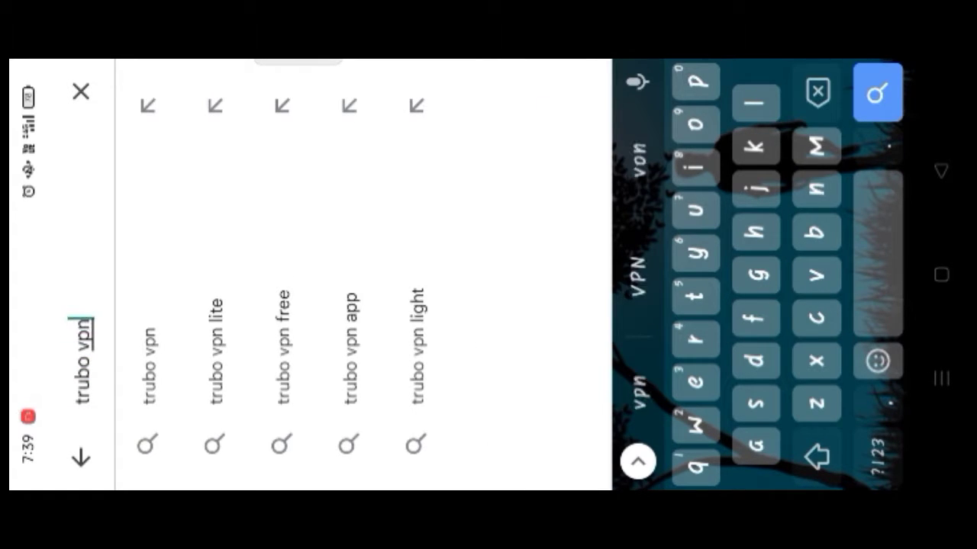
left_click(150, 374)
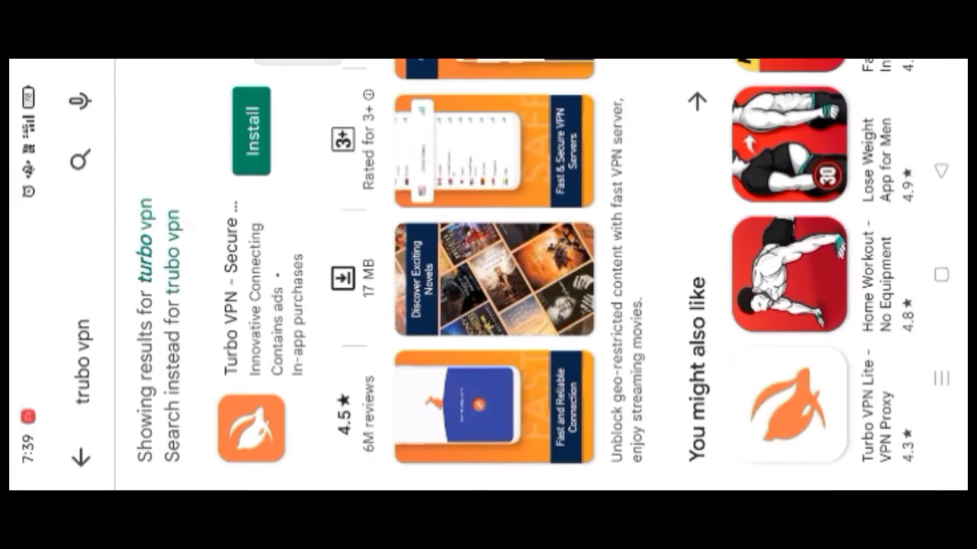
left_click(252, 118)
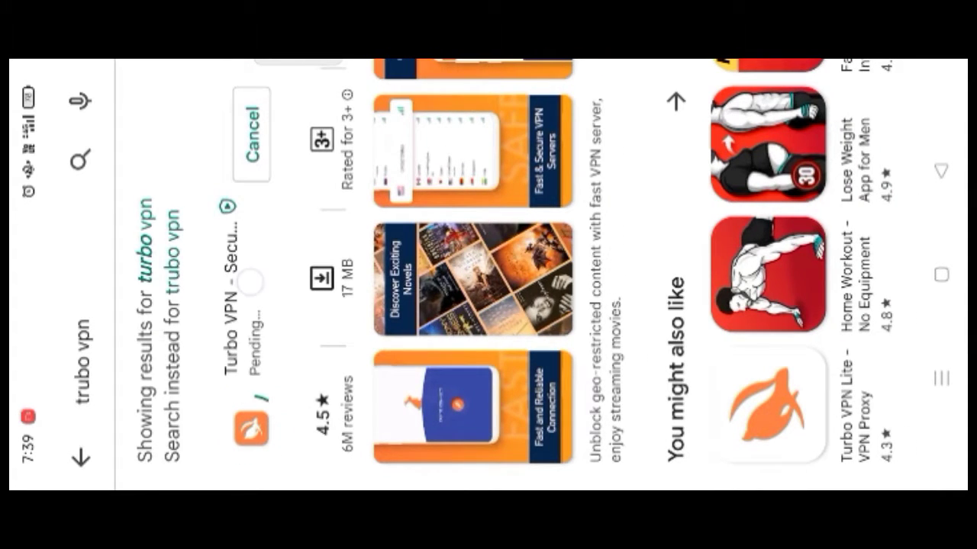
left_click(229, 305)
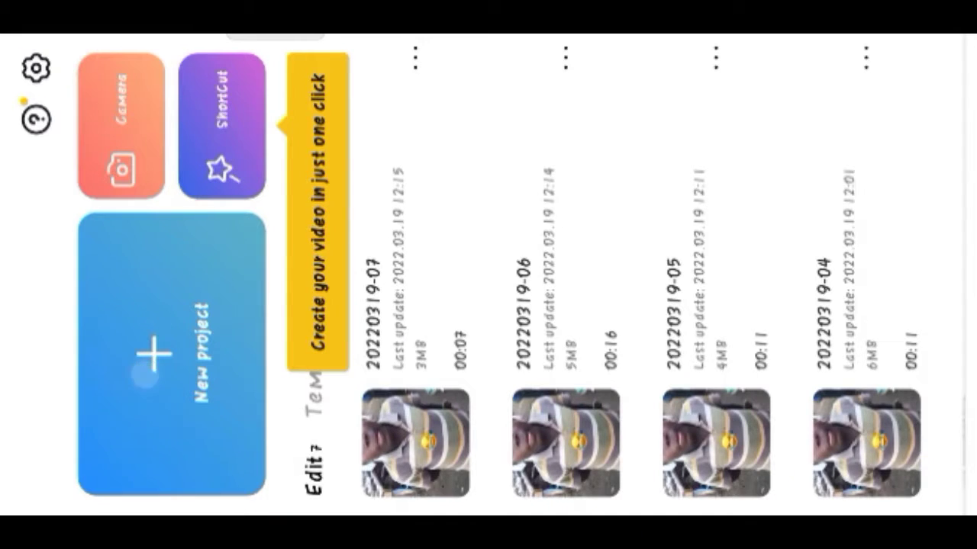
Start a new project with the 8-second video of the man.
left_click(145, 374)
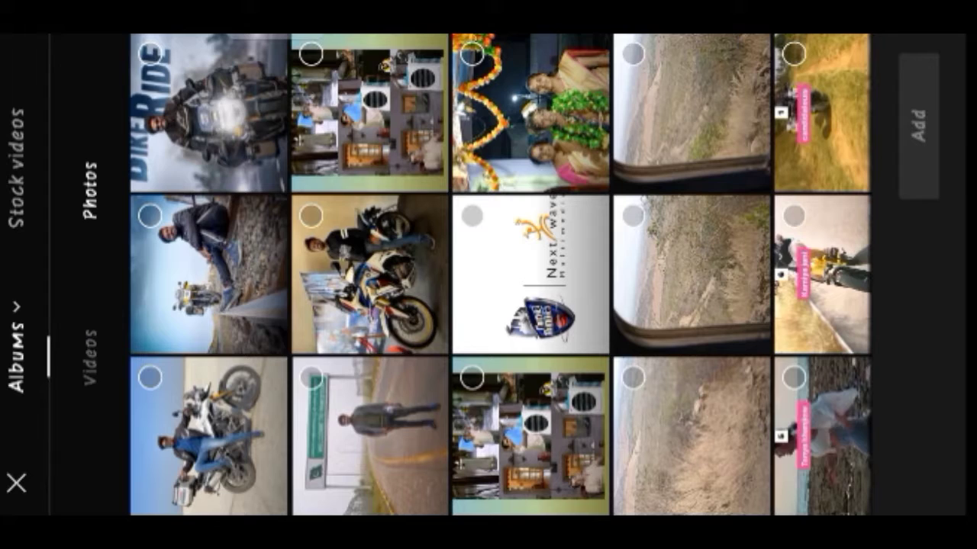
left_click(75, 341)
left_click(472, 216)
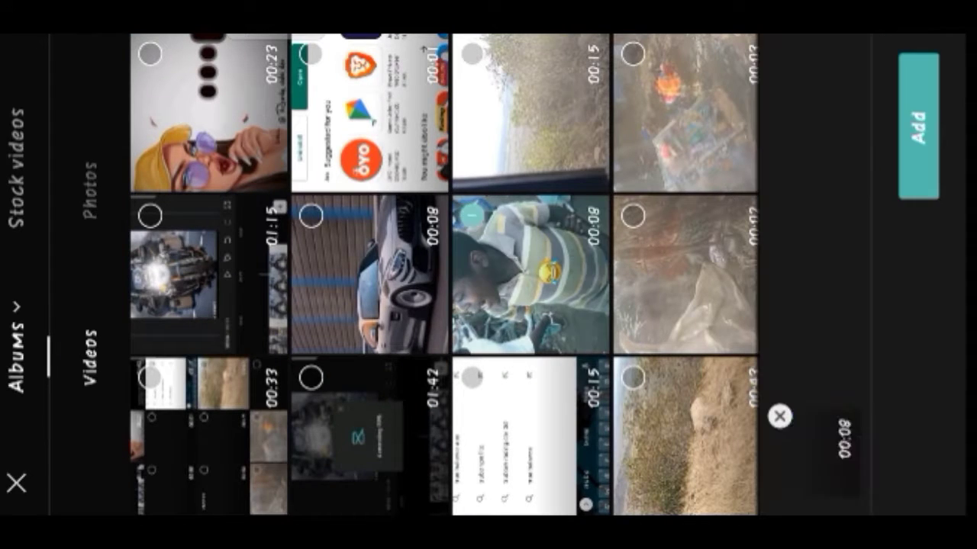
left_click(919, 125)
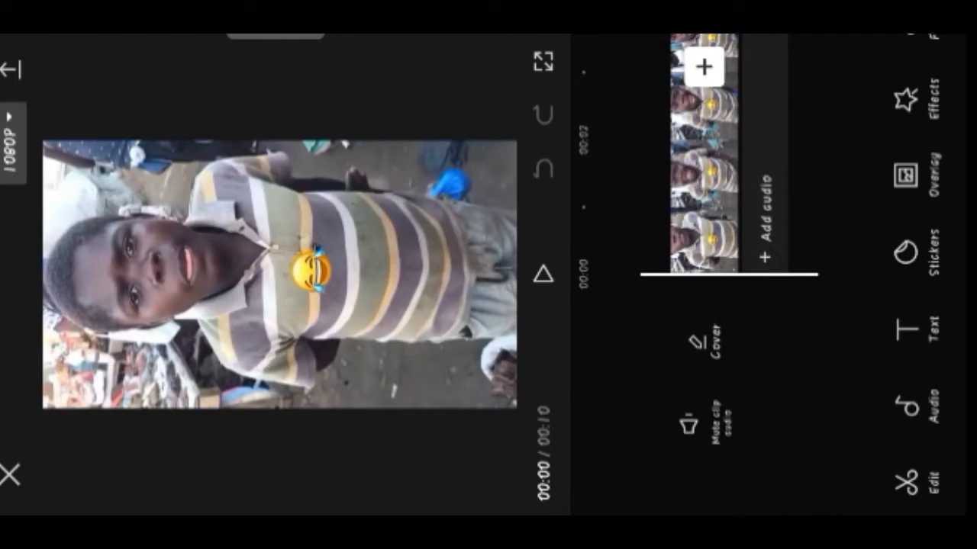
Split the clip at 00:02, delete the remainder, and bring up the Photos picker.
left_click_drag(870, 266, 886, 341)
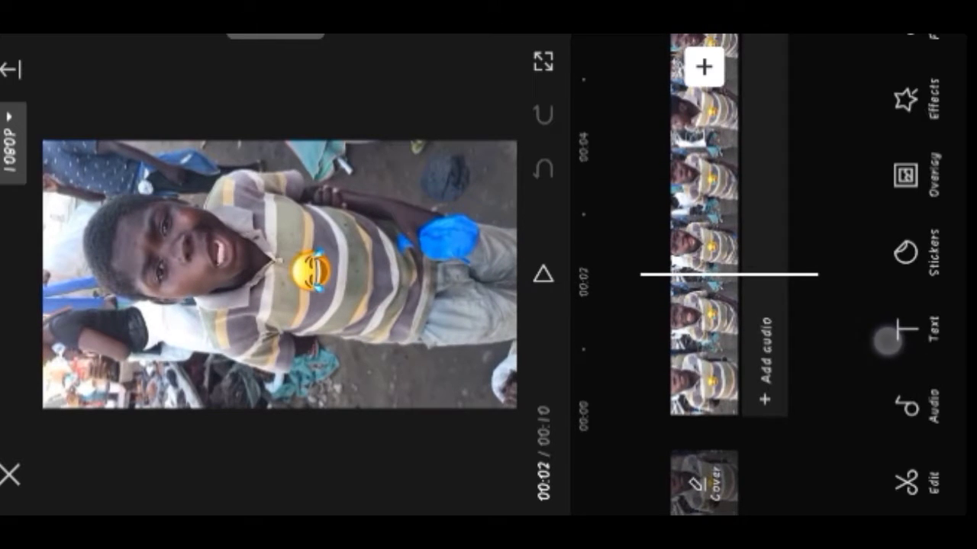
left_click(703, 229)
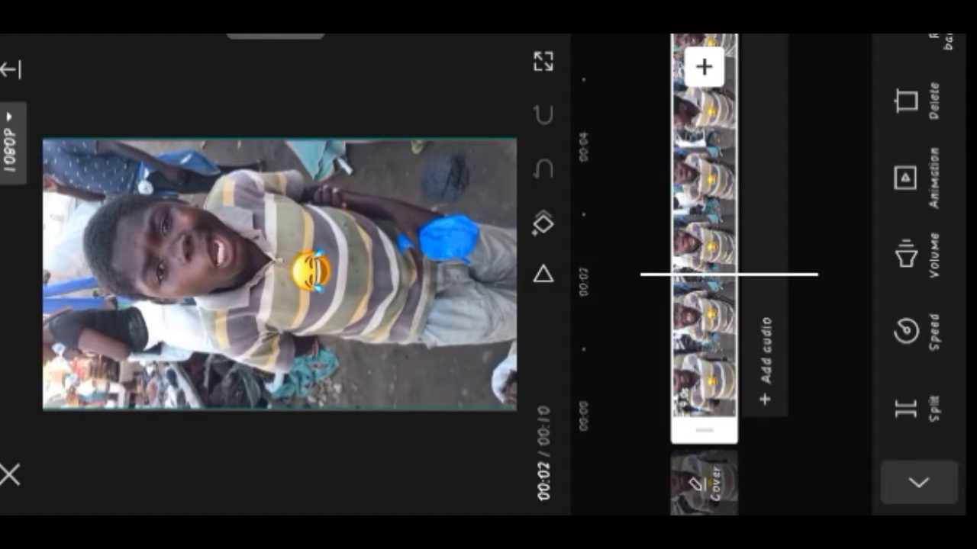
left_click(909, 404)
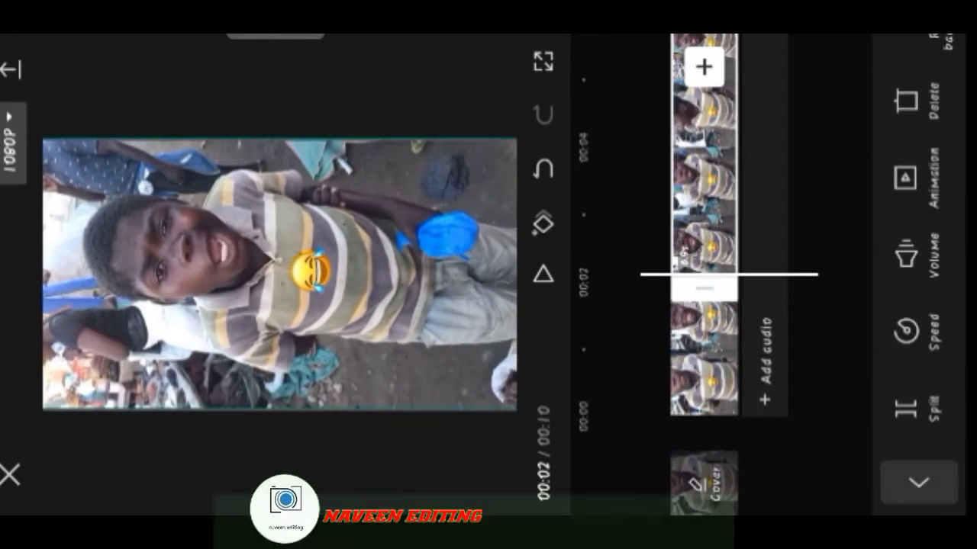
left_click(907, 101)
left_click(703, 67)
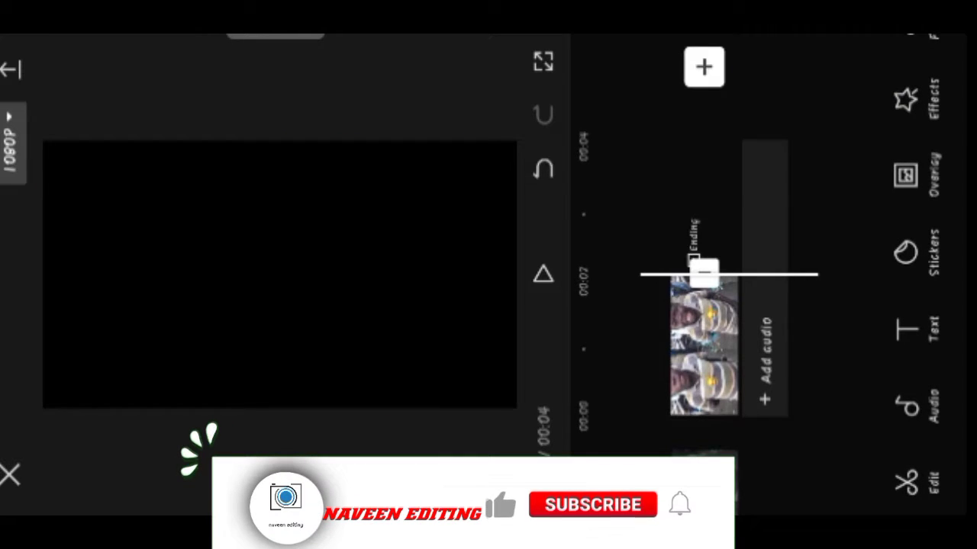
left_click(89, 191)
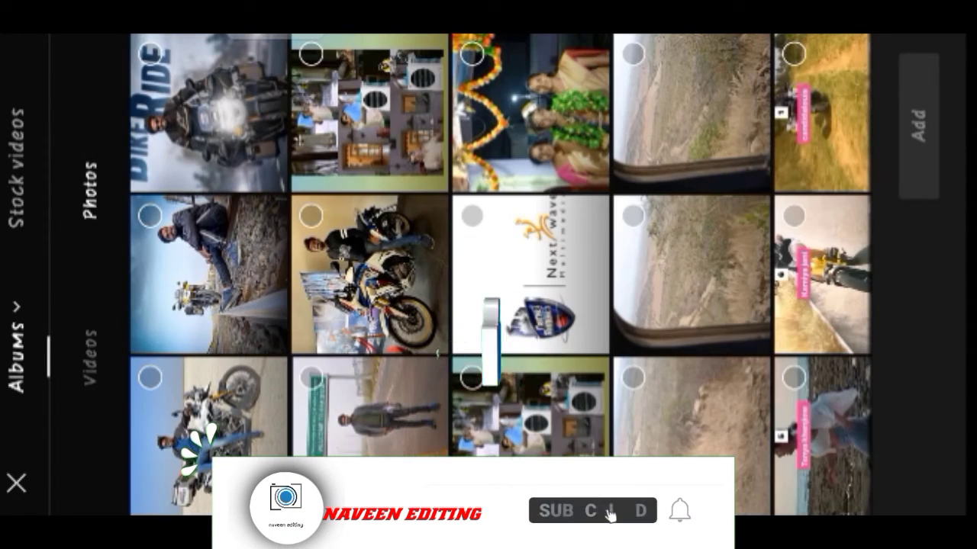
Add the Bike Ride photo and enlarge it to fill the frame.
left_click(149, 54)
left_click(918, 125)
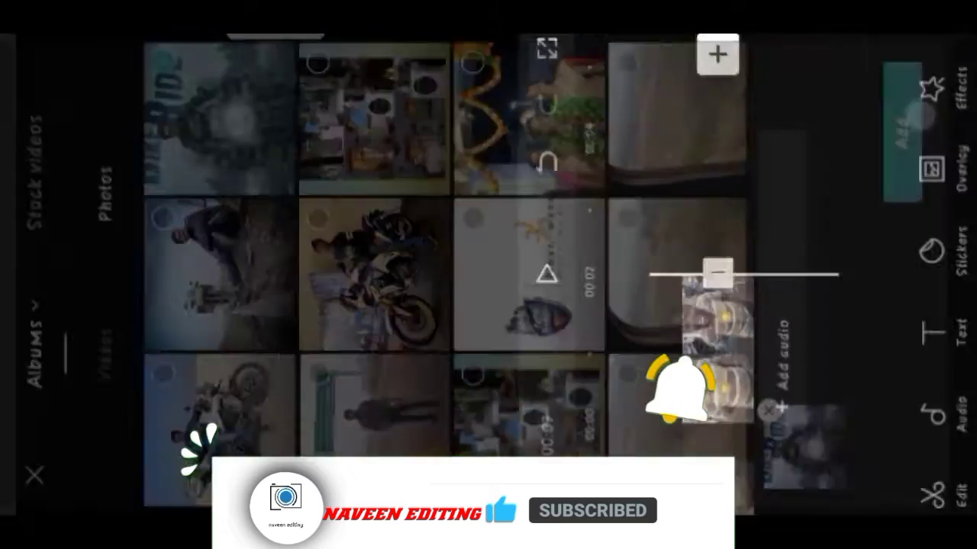
left_click(704, 175)
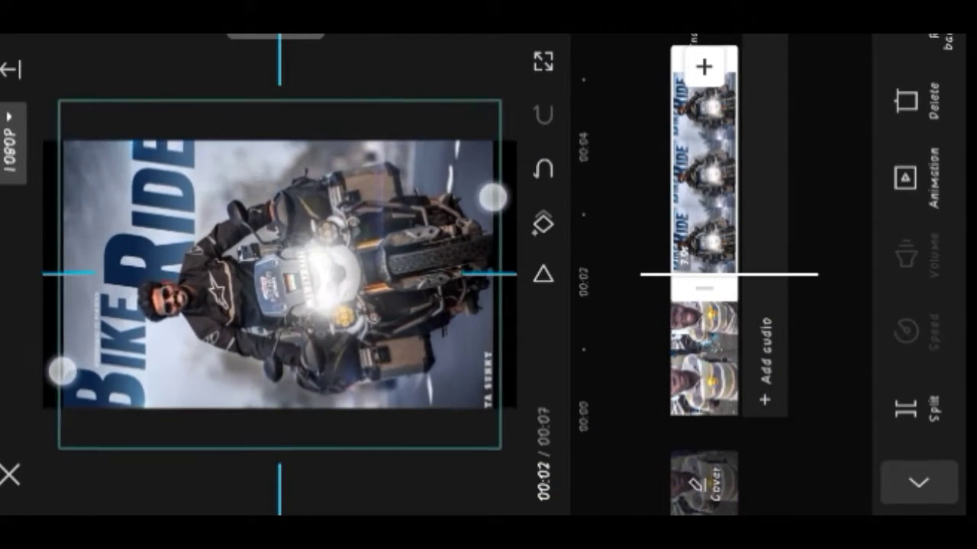
left_click_drag(72, 364, 51, 375)
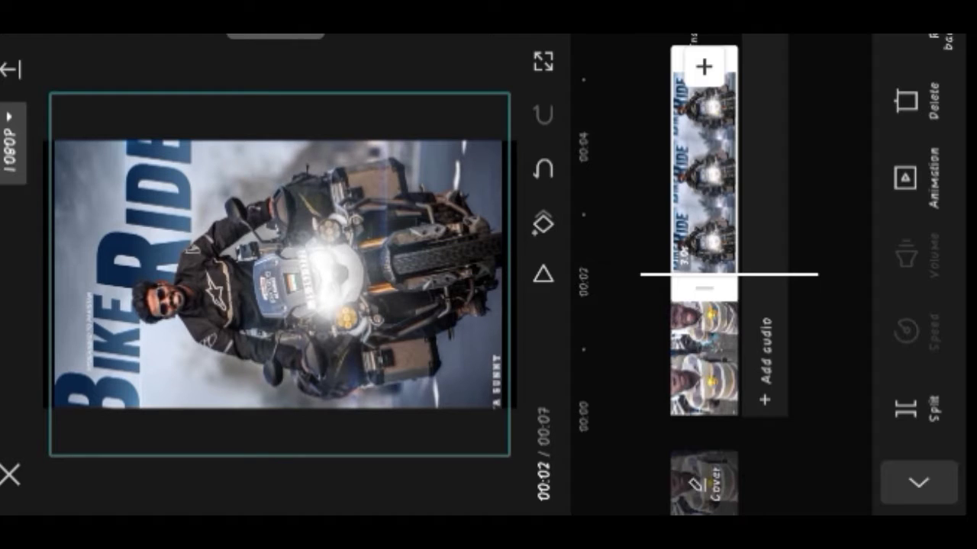
left_click_drag(837, 152, 842, 353)
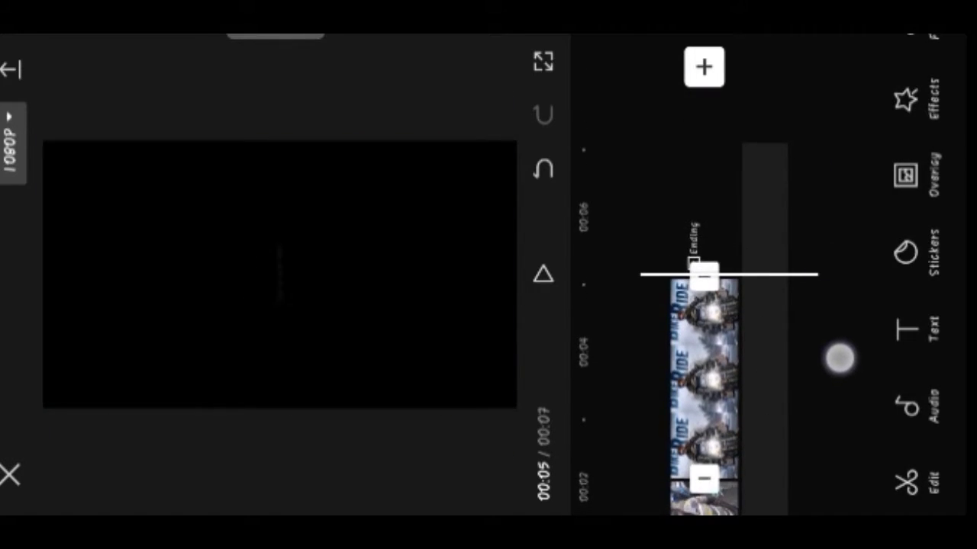
Add the railway photo, enlarging it and shifting it lower to fill the frame.
left_click(705, 68)
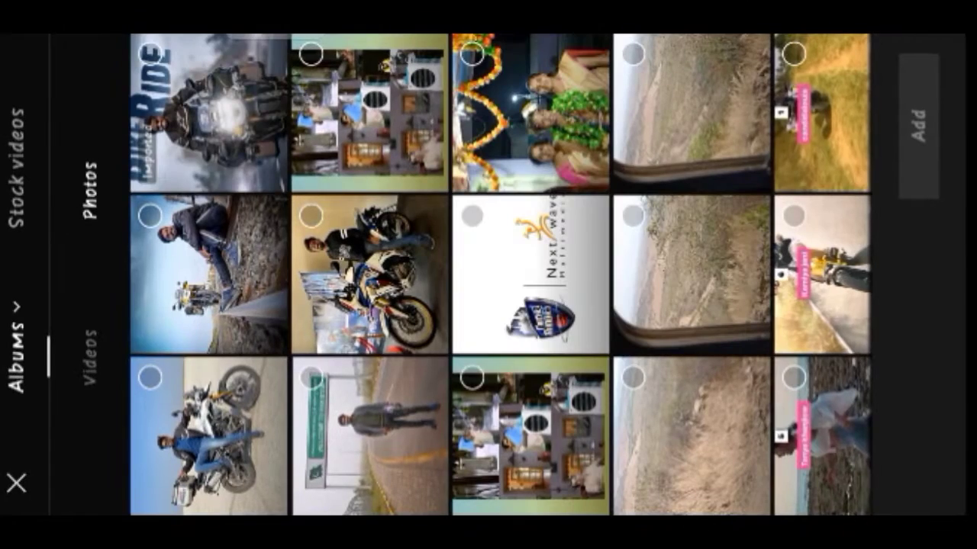
left_click(150, 215)
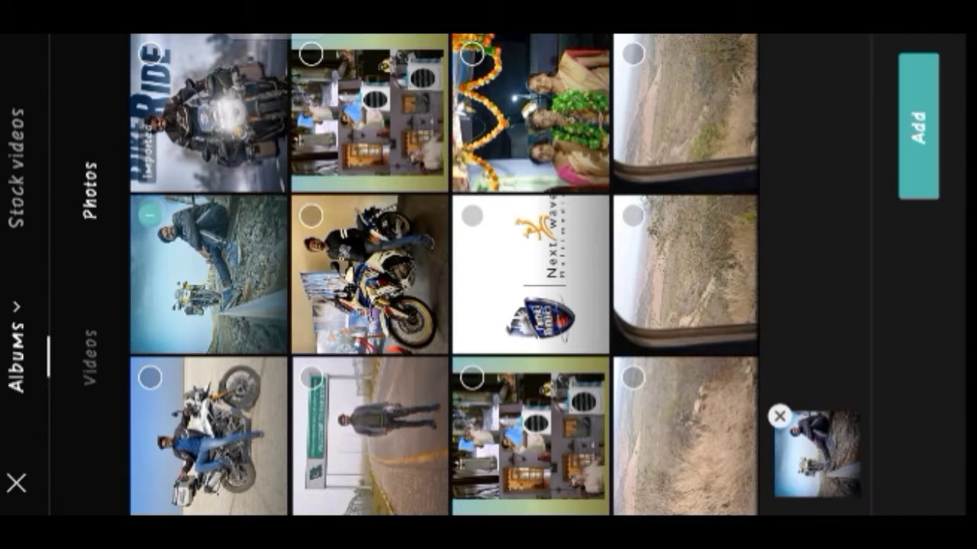
left_click(919, 169)
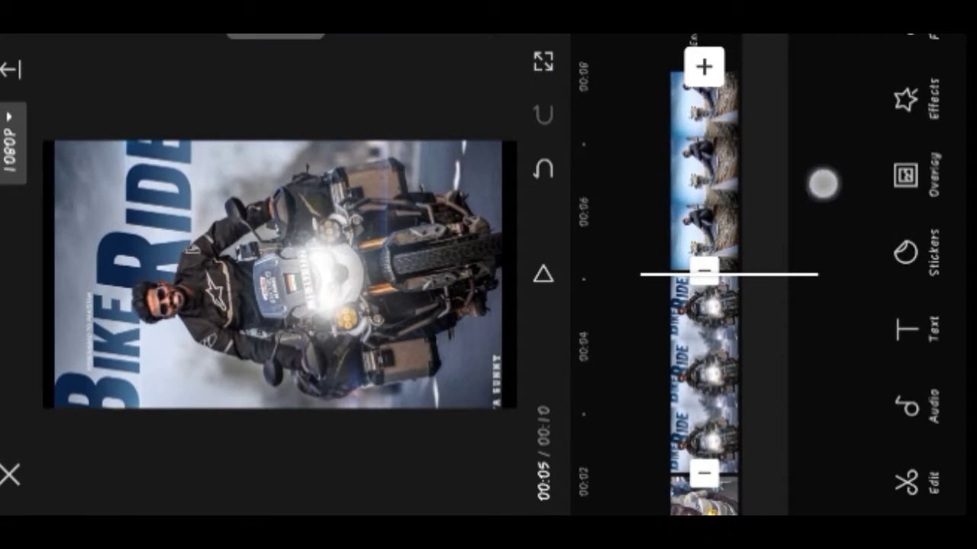
left_click_drag(823, 183, 841, 224)
left_click(704, 229)
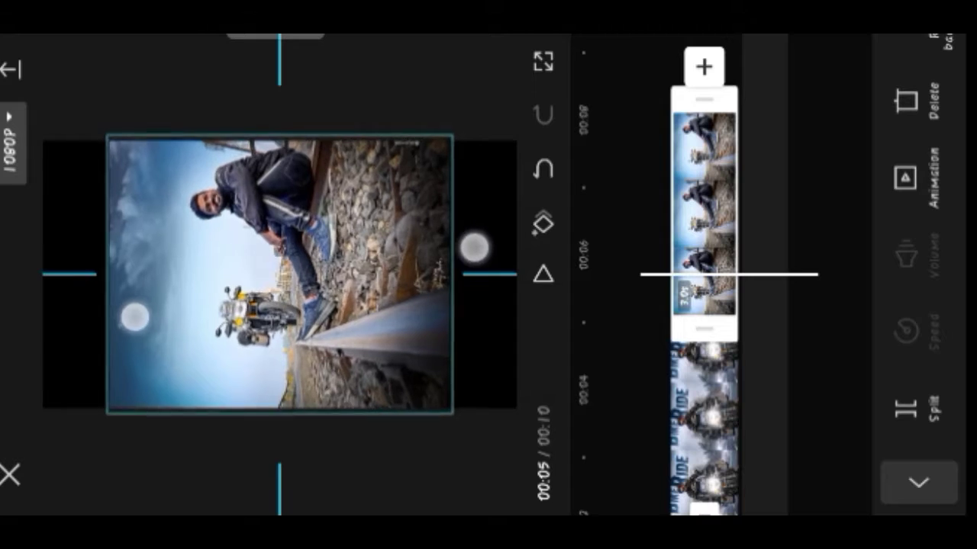
left_click_drag(135, 317, 35, 425)
left_click_drag(445, 202, 445, 233)
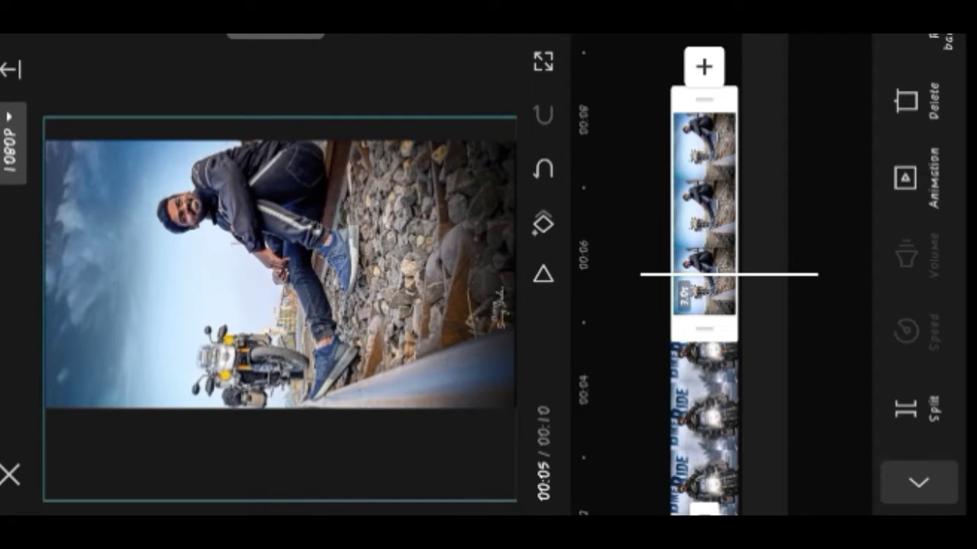
mouse_move(844, 142)
left_mouse_down()
mouse_move(849, 324)
mouse_move(851, 308)
left_mouse_up()
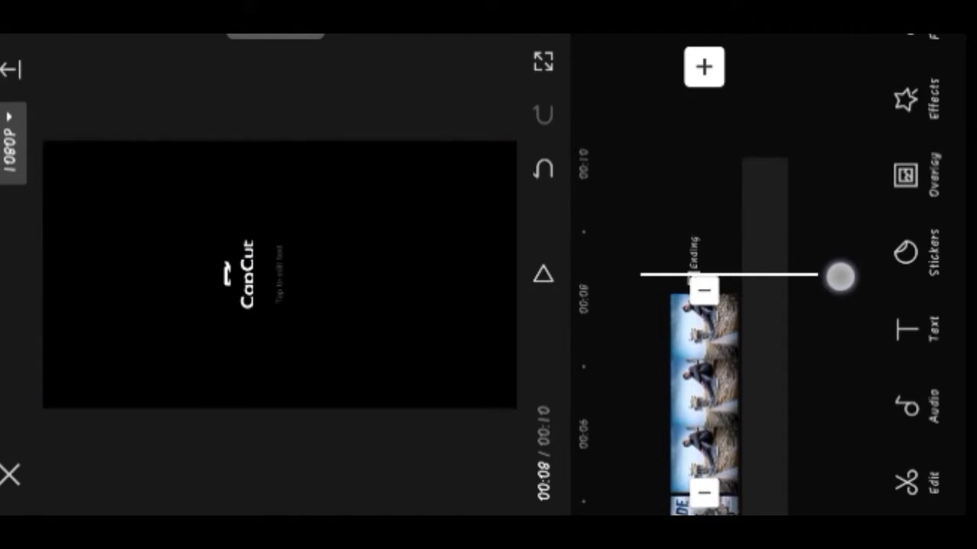
left_click_drag(840, 266, 837, 275)
Add the photo of the man on the motorbike after the railway photo.
left_click(703, 67)
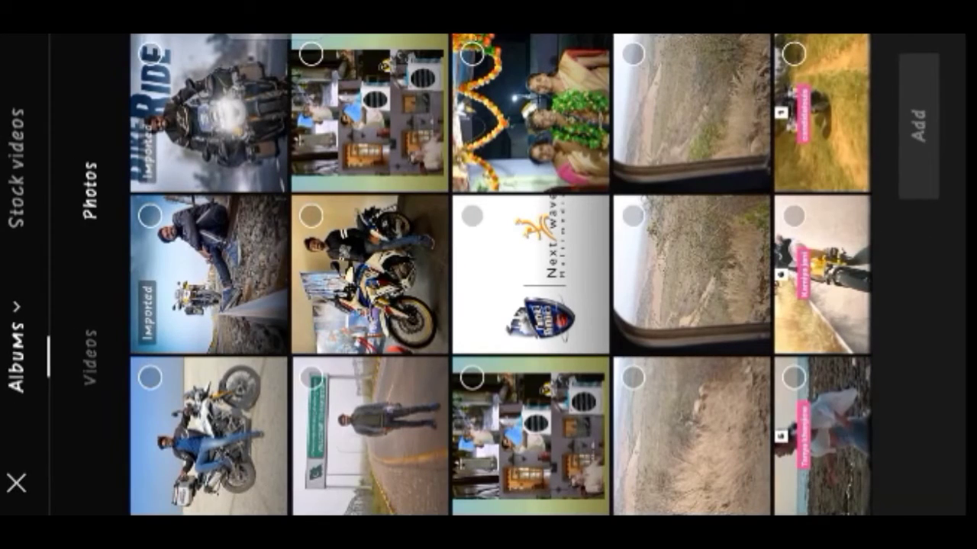
left_click(149, 377)
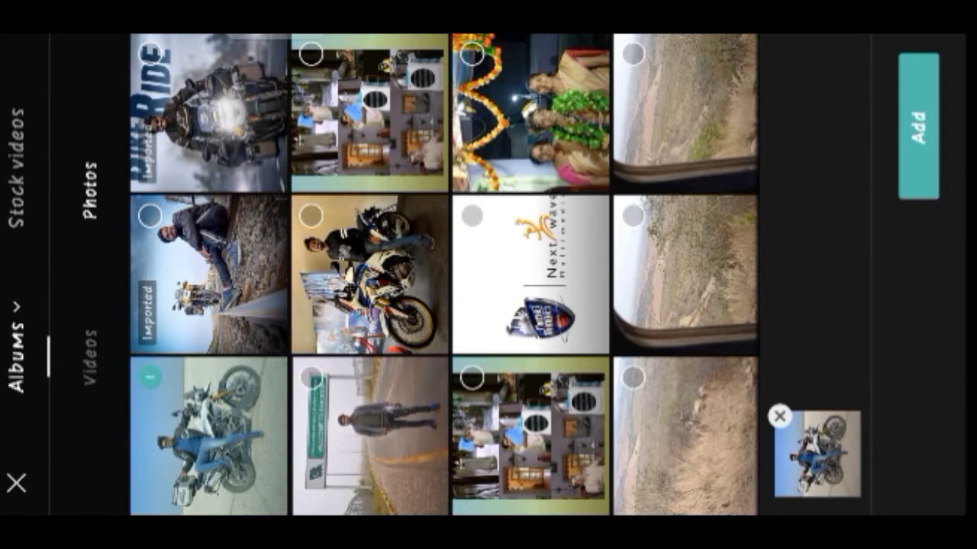
left_click(918, 126)
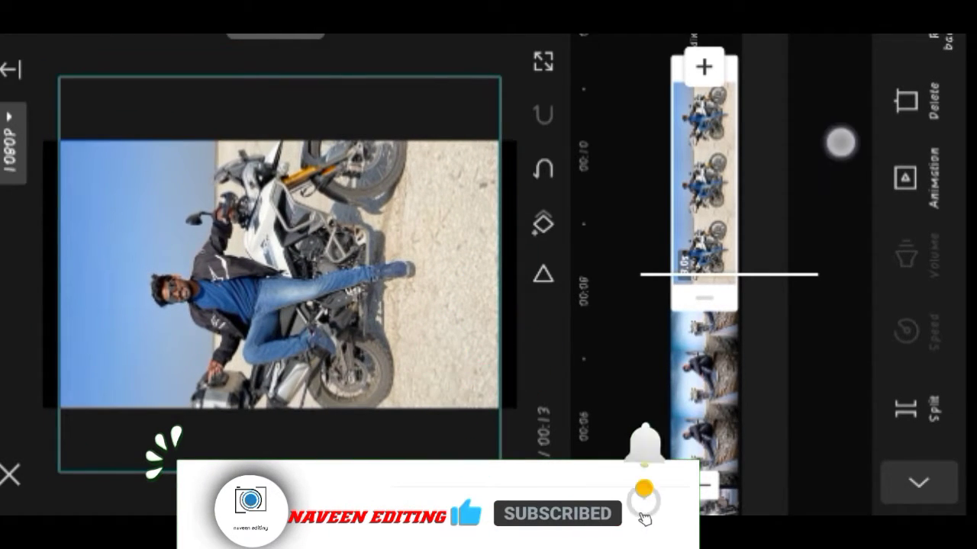
left_click_drag(840, 142, 866, 362)
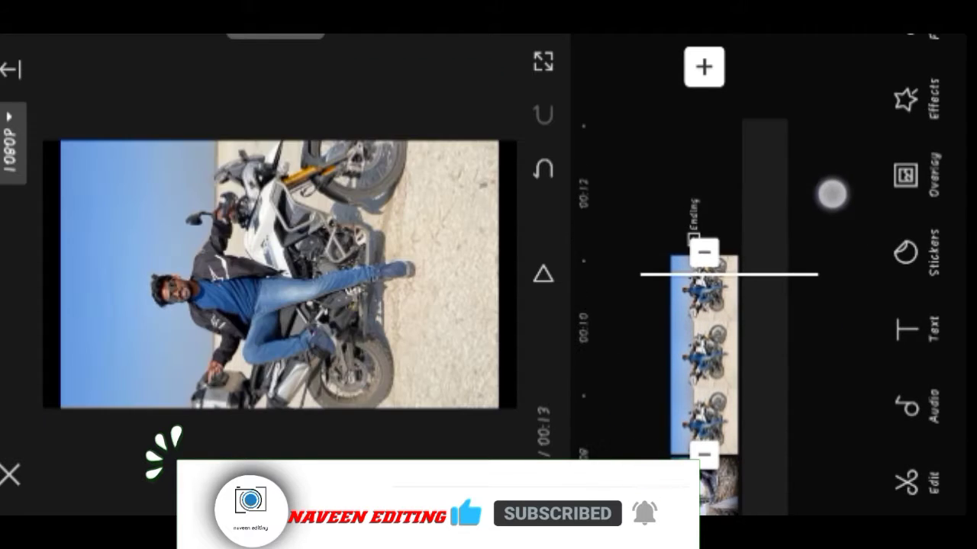
left_click_drag(832, 193, 841, 213)
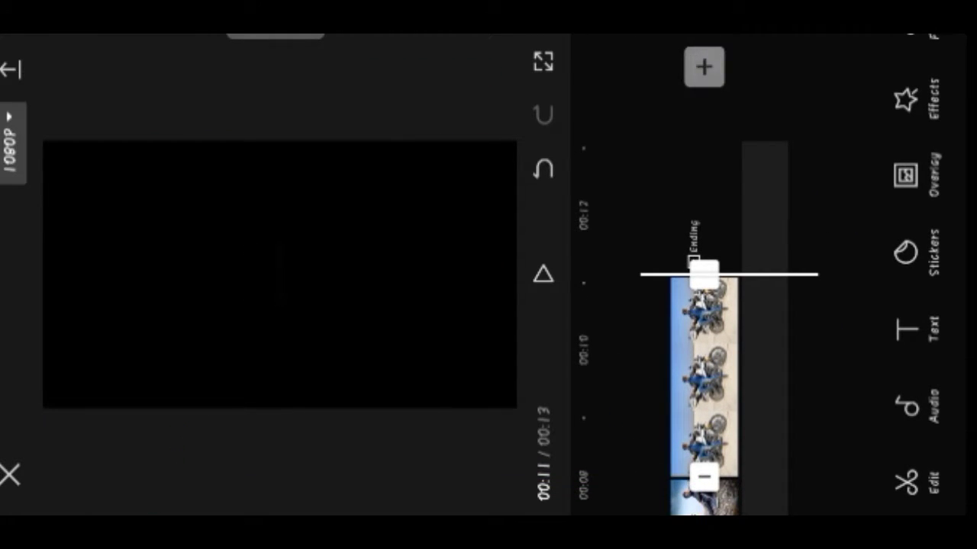
Add the indoor showroom motorcycle photo and enlarge it to fill the frame.
left_click(704, 66)
left_click(311, 216)
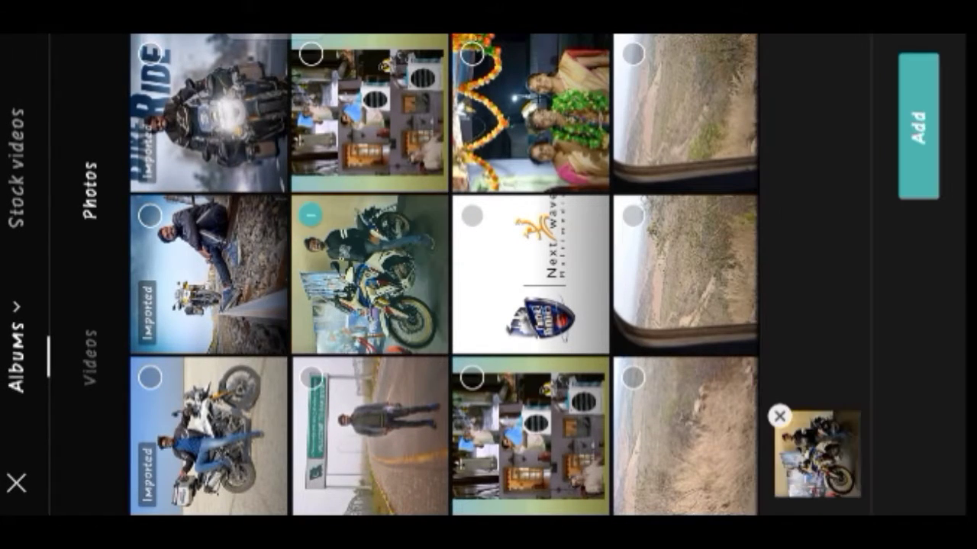
left_click(918, 153)
left_click(704, 176)
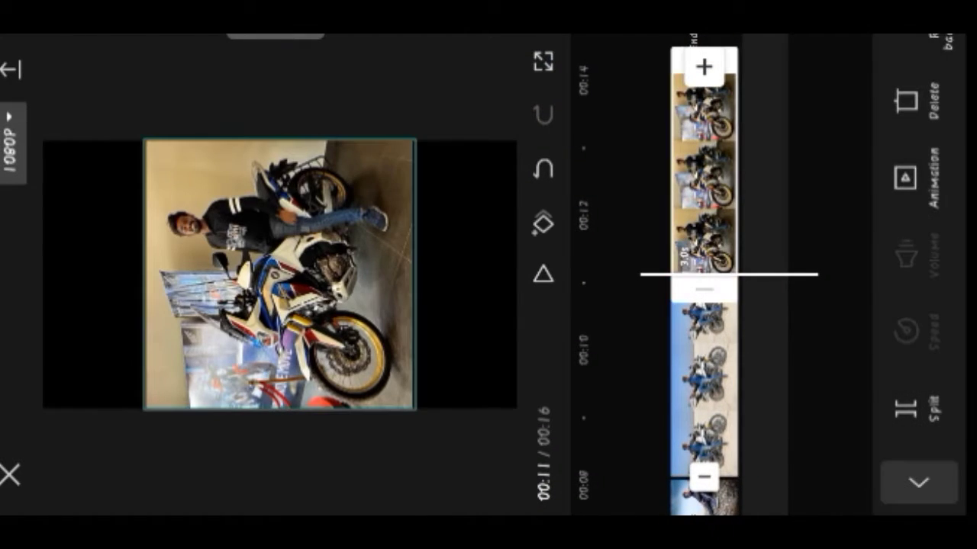
scroll(279, 275, "up", 5)
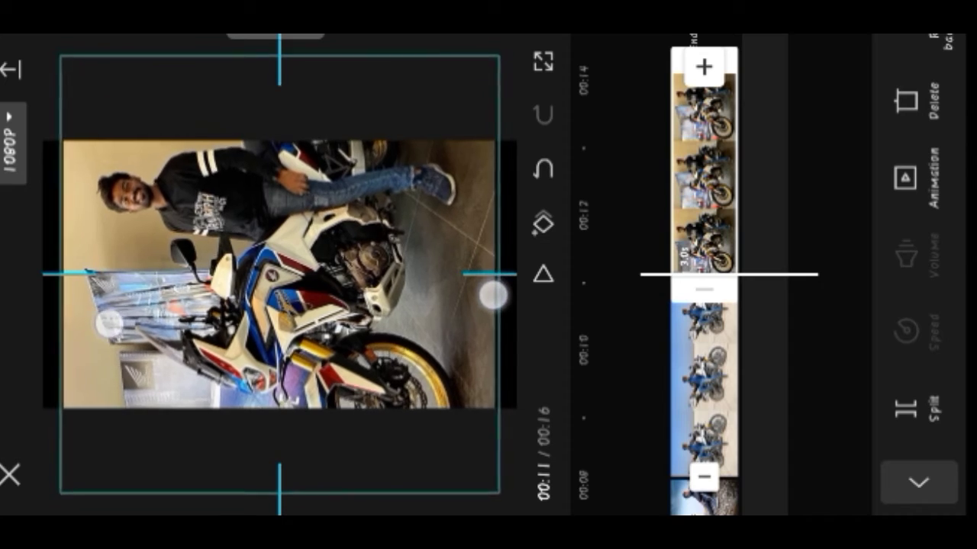
left_click_drag(824, 171, 831, 333)
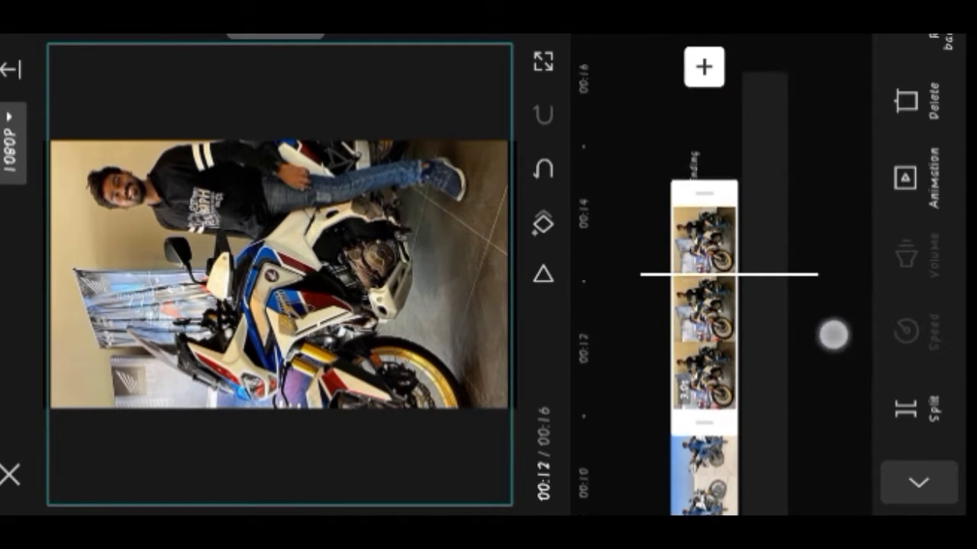
left_click_drag(850, 234, 858, 249)
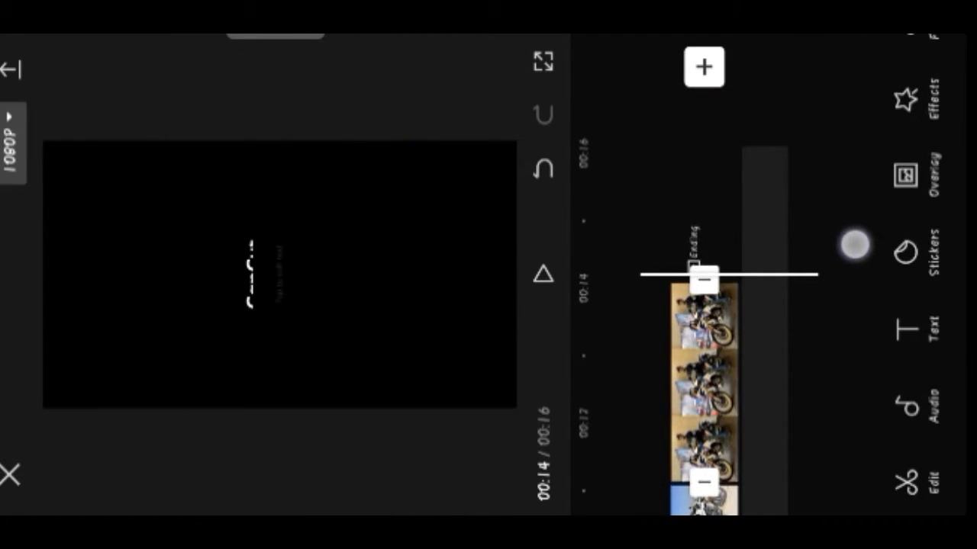
Add the WELCOME TO PAKISTAN signboard photo and enlarge it to fill the frame.
left_click(704, 67)
left_click(17, 479)
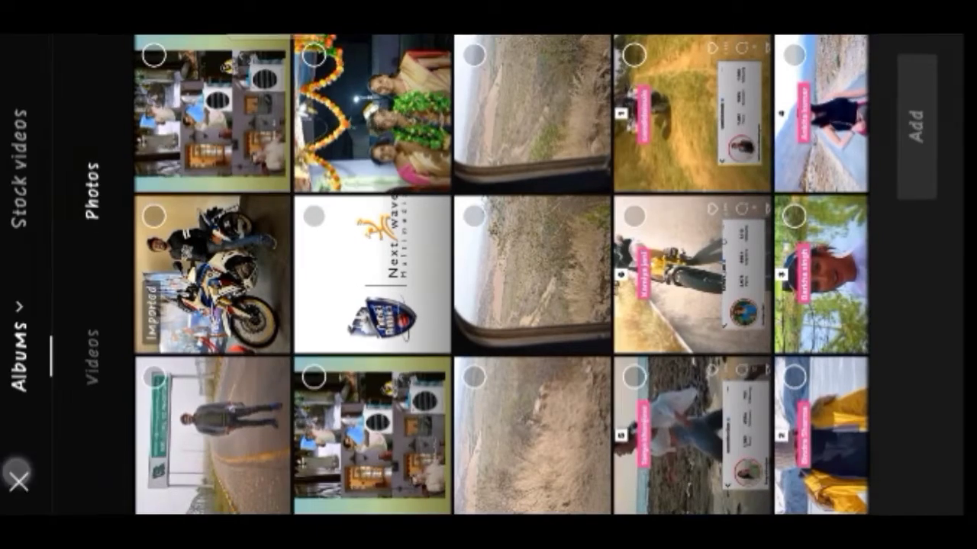
left_click_drag(839, 183, 839, 255)
left_click(704, 66)
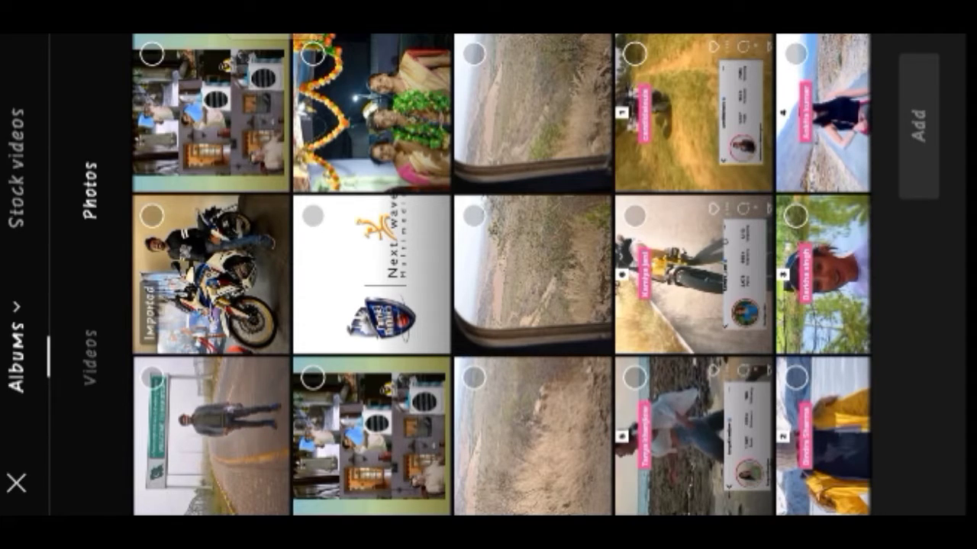
left_click(211, 435)
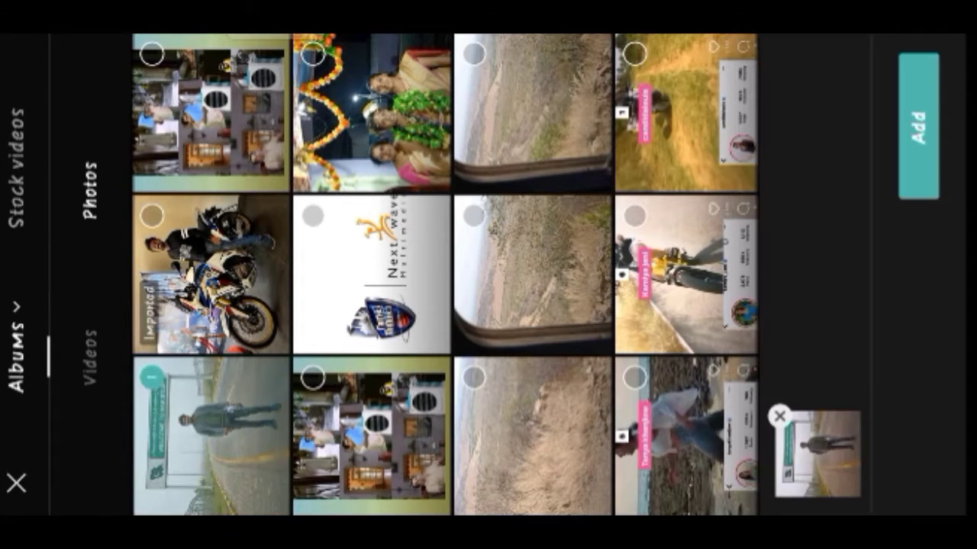
left_click(917, 151)
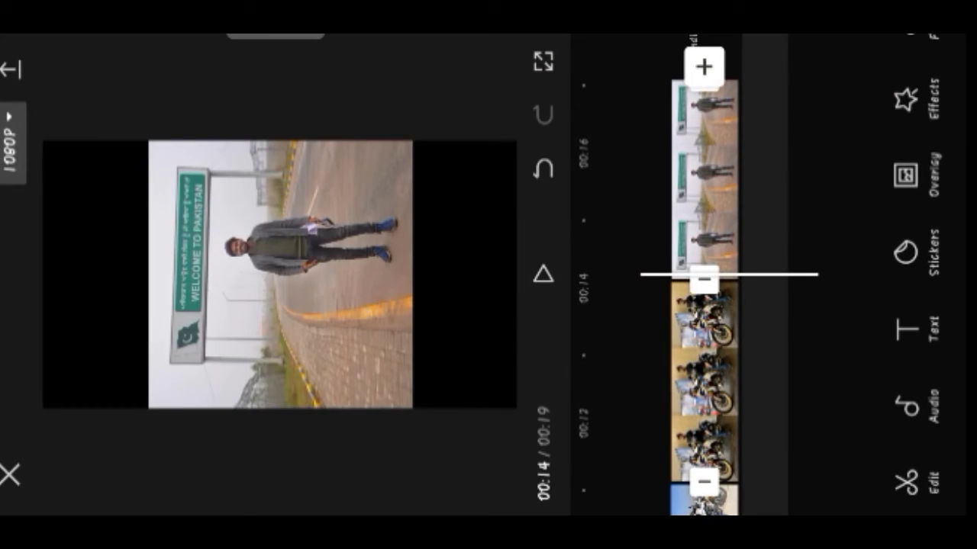
left_click(699, 191)
left_click_drag(392, 236, 499, 246)
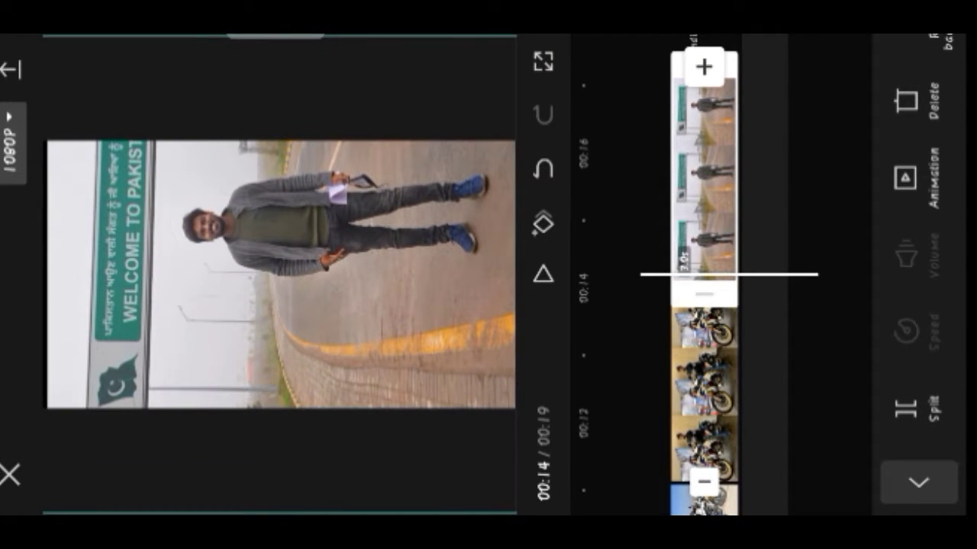
Delete the default CapCut ending clip.
left_click_drag(852, 279, 862, 380)
mouse_move(850, 243)
left_mouse_down()
mouse_move(858, 282)
mouse_move(836, 178)
mouse_move(814, 170)
left_mouse_up()
left_click(693, 242)
left_click(907, 88)
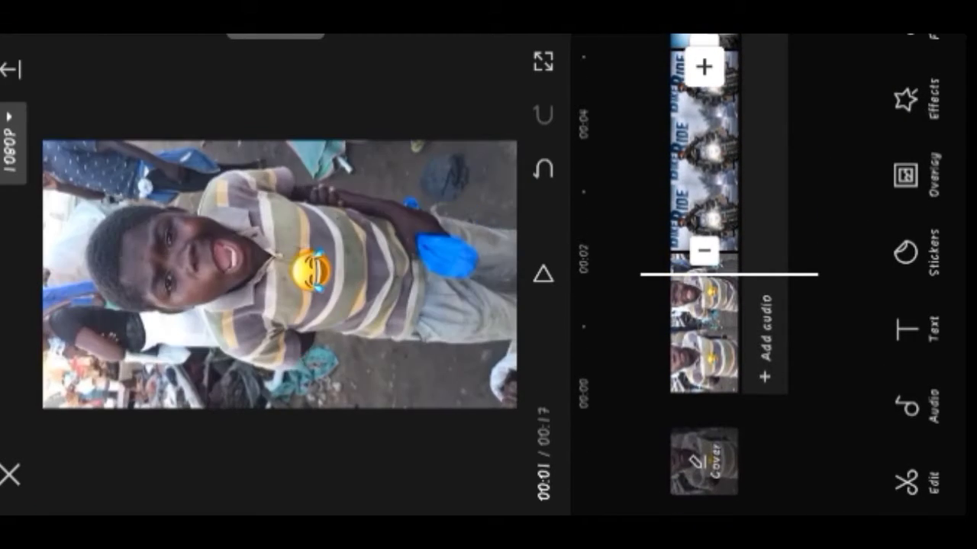
Give the BikeRide photo clip the 3D Zoom Pro style from Style.
left_click_drag(851, 214, 854, 298)
left_click(704, 236)
left_click_drag(919, 229, 918, 313)
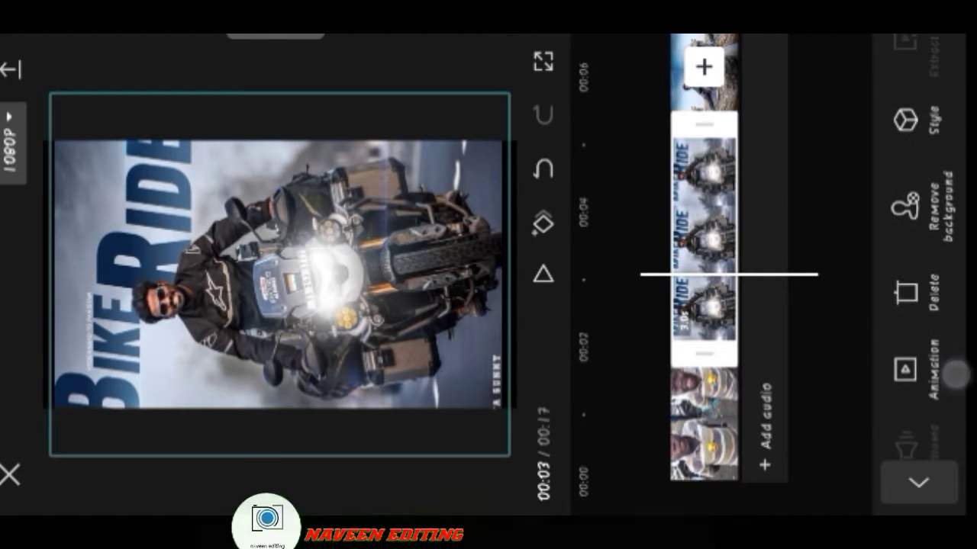
left_click(908, 229)
left_click_drag(890, 229, 890, 323)
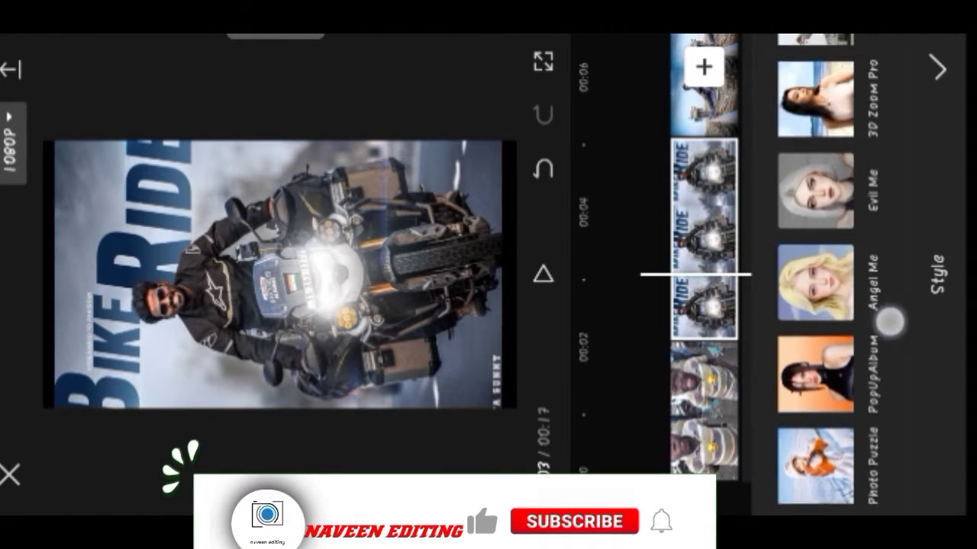
left_click(815, 267)
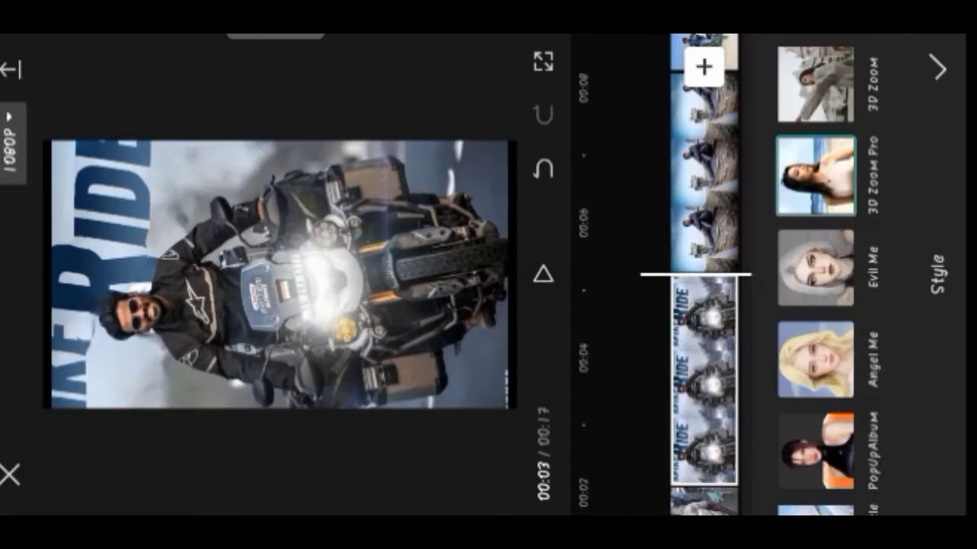
Apply 3D Zoom Pro to the railway-track photo and the bike-on-sand photo.
left_click(703, 176)
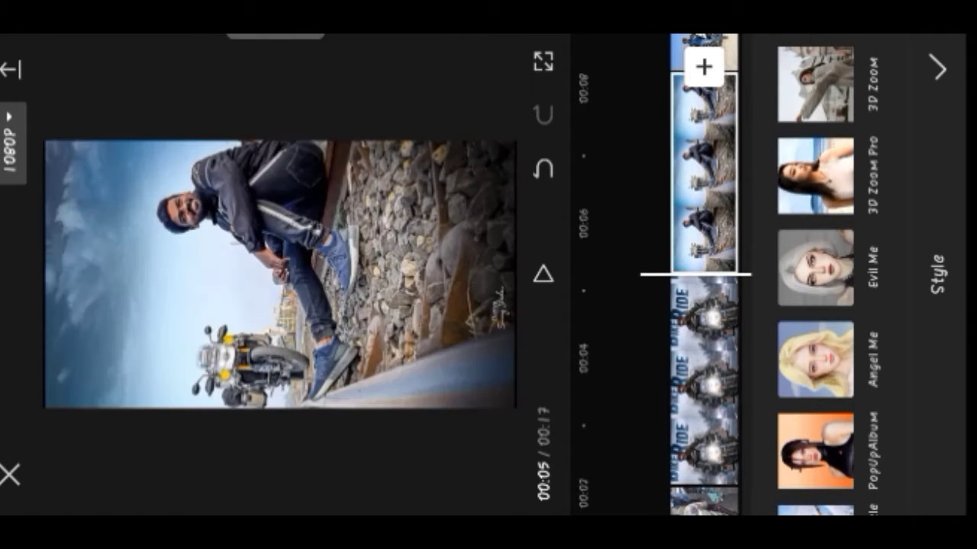
left_click(815, 451)
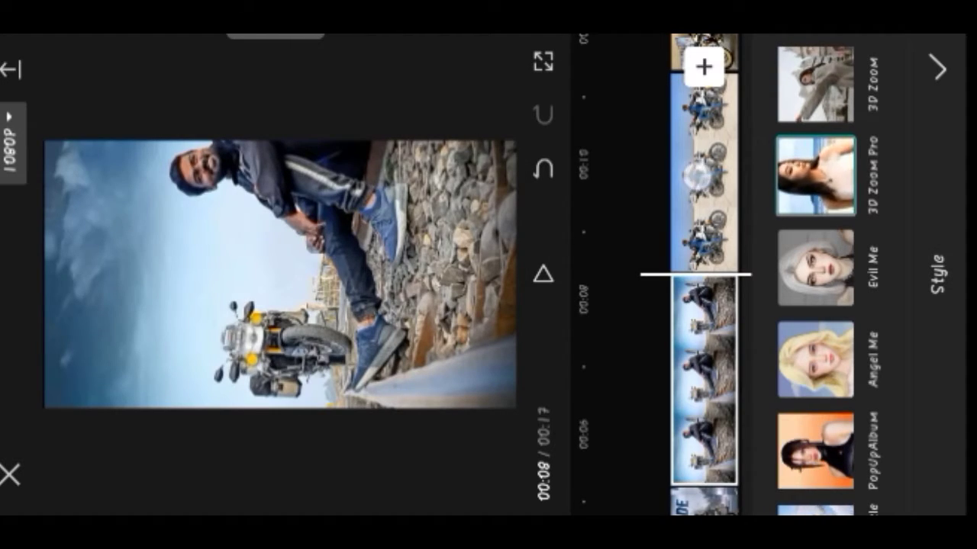
left_click(704, 175)
left_click(815, 175)
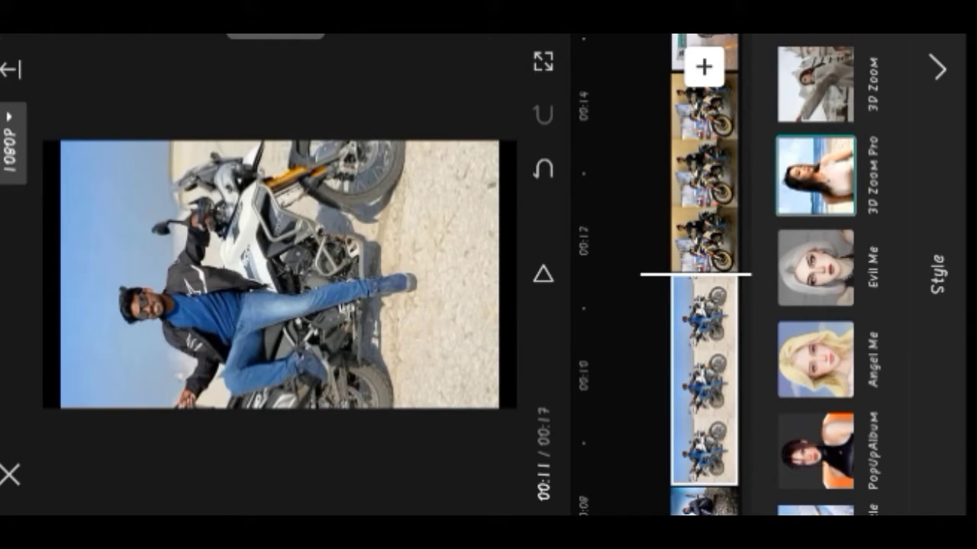
Apply 3D Zoom Pro to the showroom motorcycle clip and scrub to the timeline's end.
left_click(703, 172)
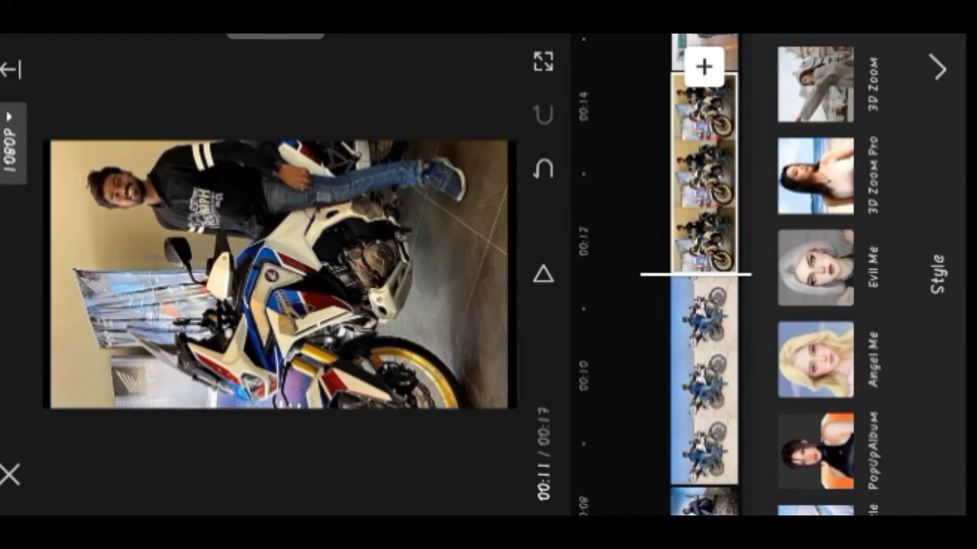
left_click(815, 175)
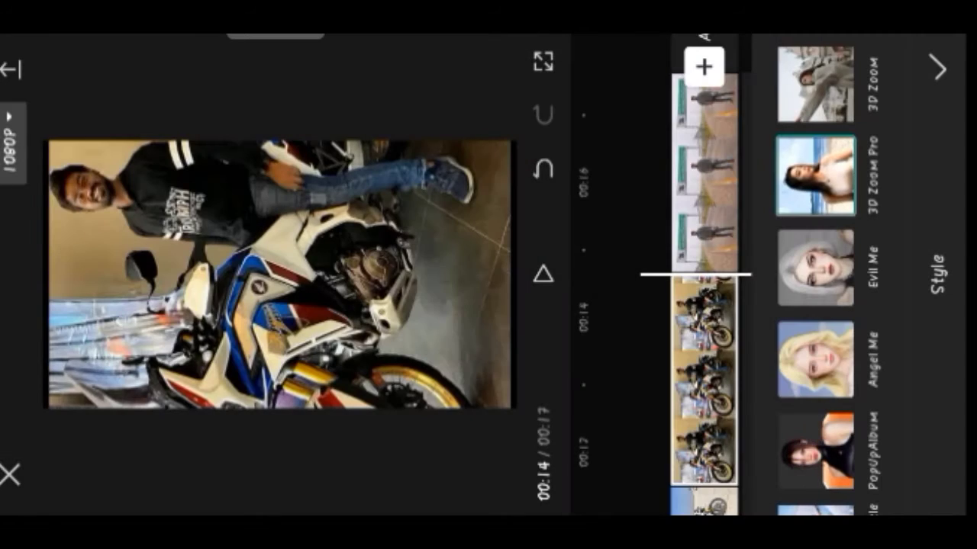
left_click_drag(704, 190, 703, 320)
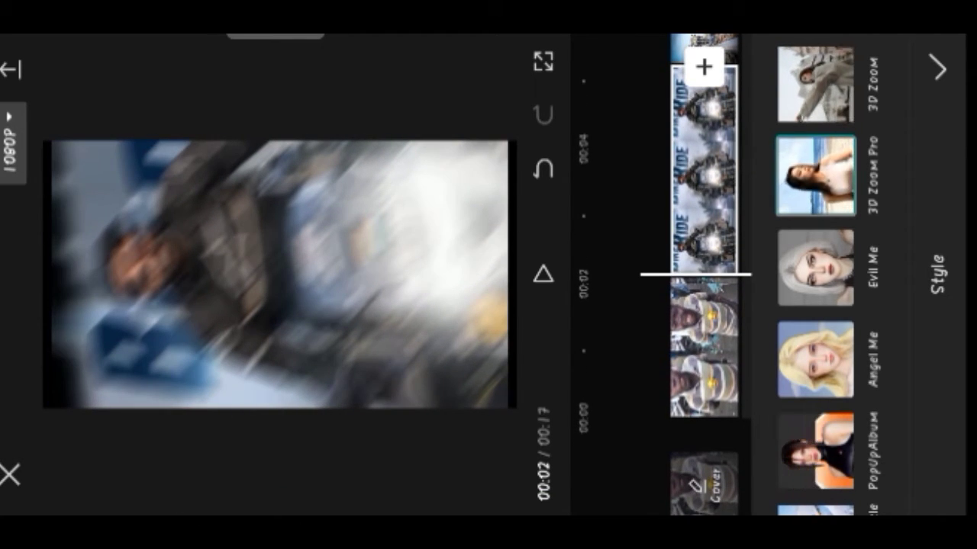
From Video effects' Party category, try Neon, then apply the Strobe effect.
left_click(938, 68)
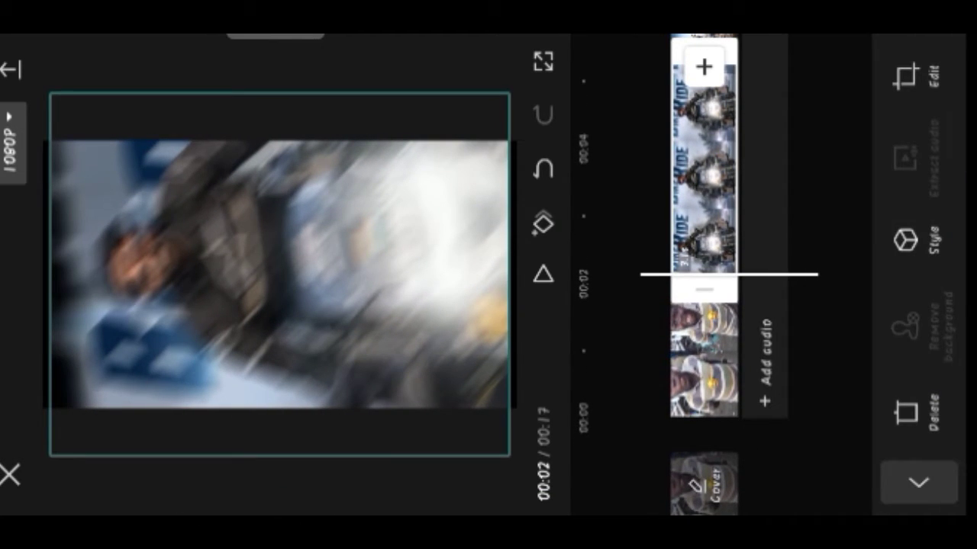
left_click(919, 482)
scroll(916, 275, "up", 5)
left_click(909, 373)
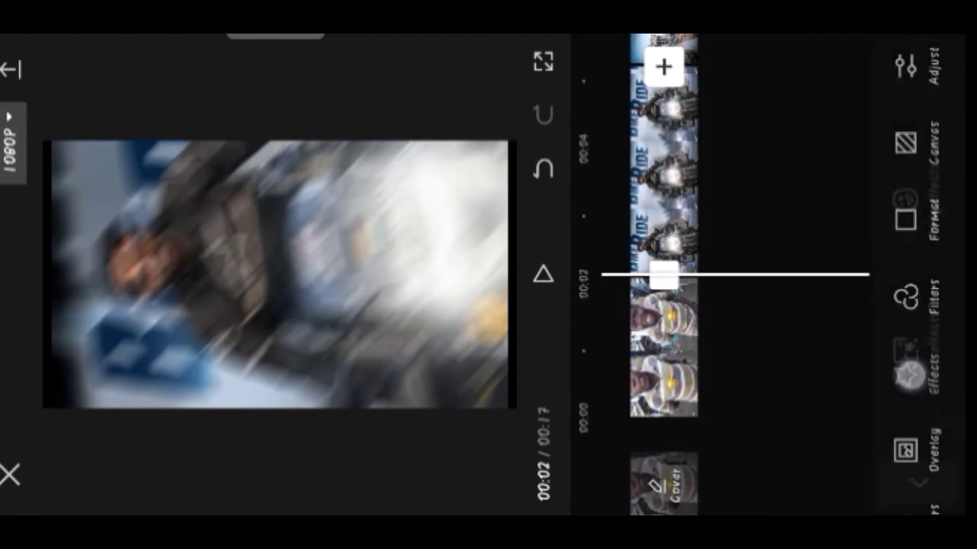
left_click(911, 358)
left_click_drag(617, 283, 637, 458)
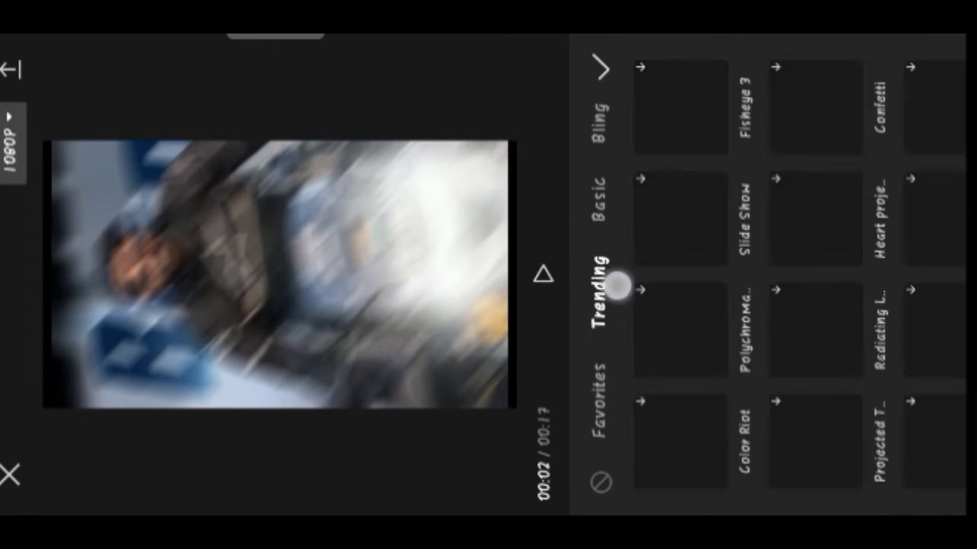
left_click(601, 244)
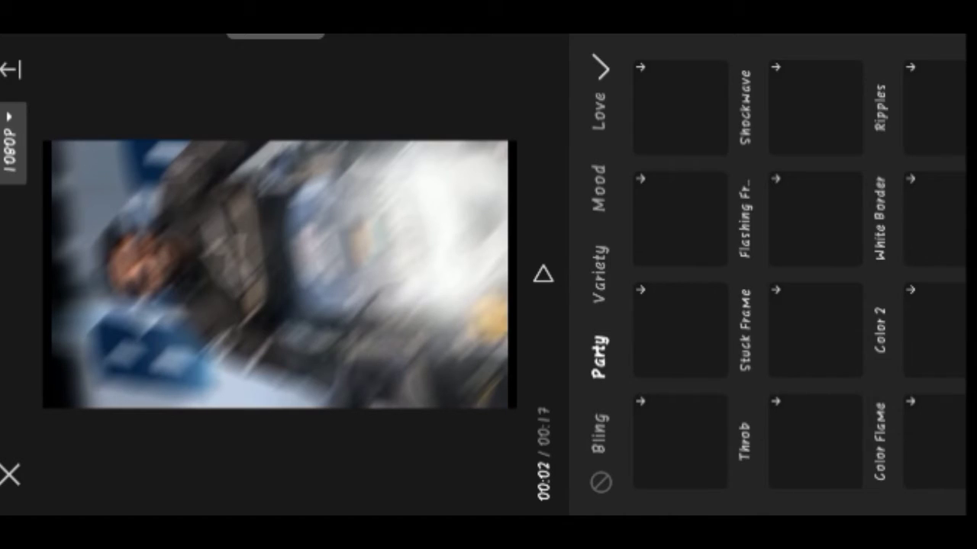
mouse_move(741, 234)
left_mouse_down()
mouse_move(657, 229)
mouse_move(587, 203)
left_mouse_up()
mouse_move(654, 192)
left_mouse_down()
mouse_move(706, 243)
mouse_move(588, 229)
left_mouse_up()
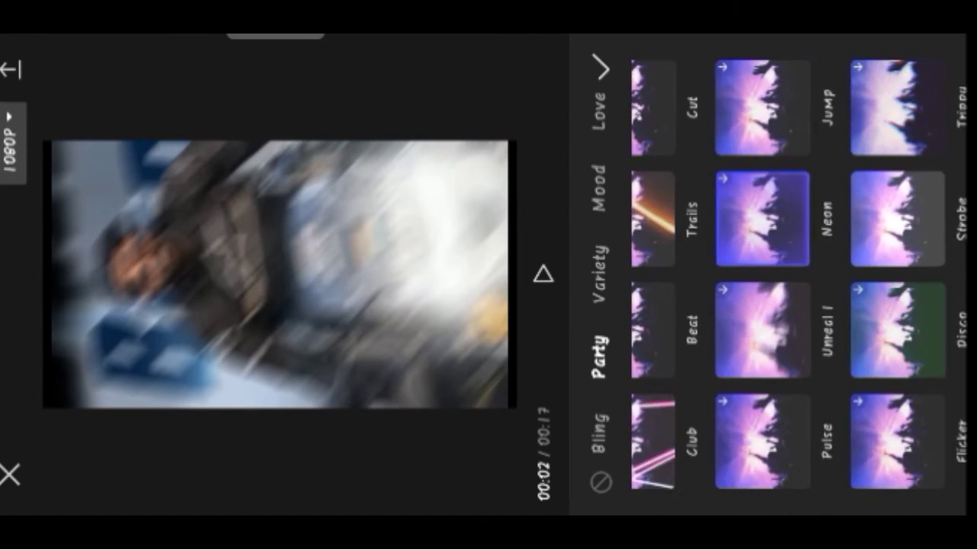
left_click(645, 185)
left_click(827, 219)
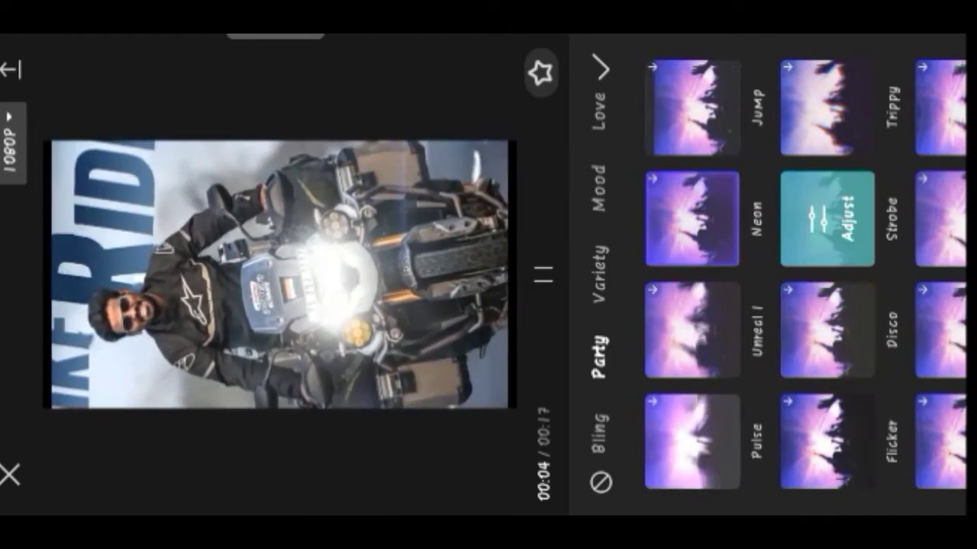
Confirm Strobe, extend it to the 00:17 end, and return to 00:00.
left_click(601, 68)
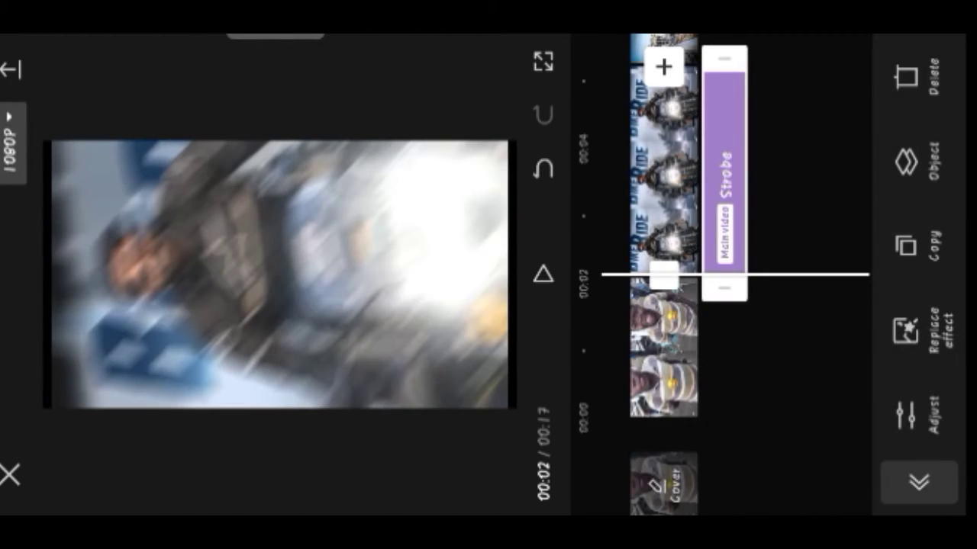
left_click_drag(824, 233, 821, 412)
mouse_move(733, 191)
left_mouse_down()
mouse_move(777, 290)
mouse_move(780, 72)
mouse_move(783, 90)
left_mouse_up()
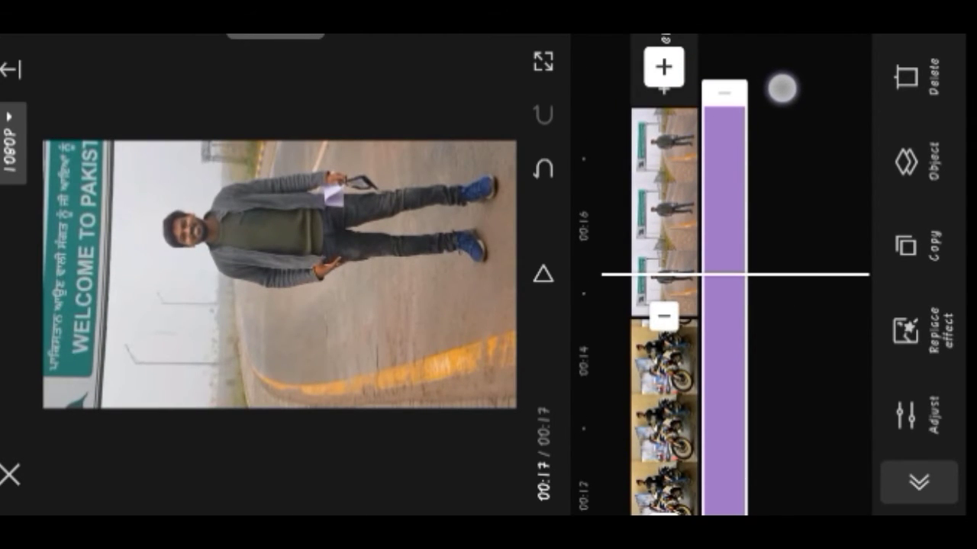
left_click_drag(745, 250, 753, 263)
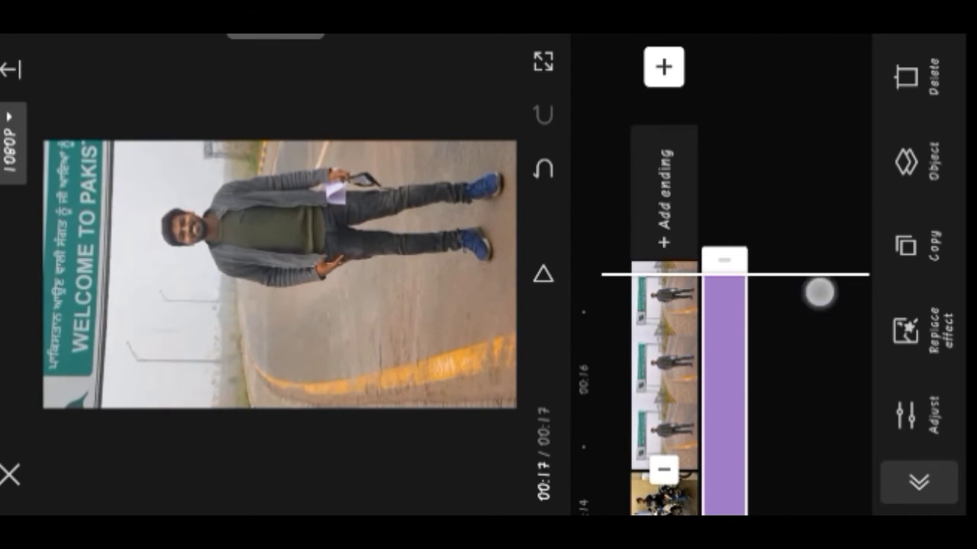
left_click_drag(817, 290, 794, 205)
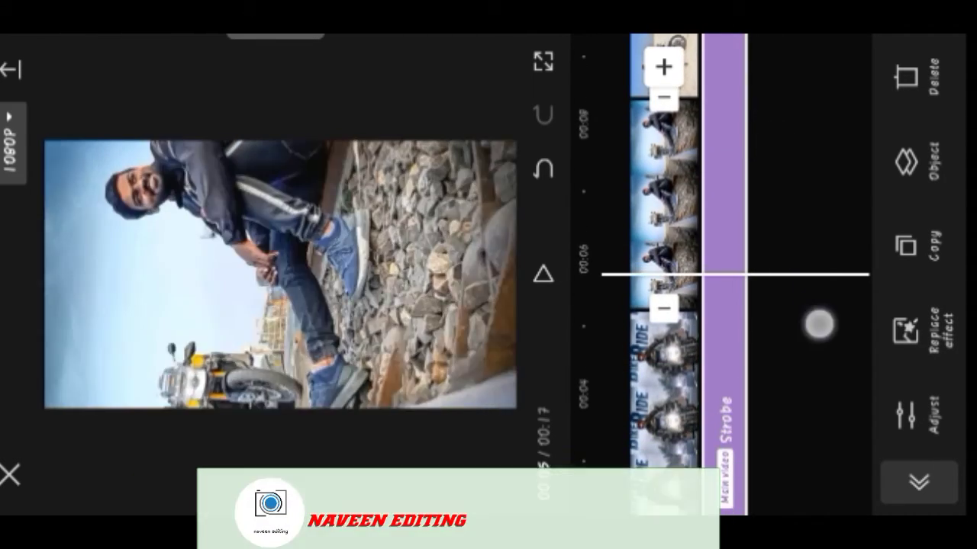
left_click_drag(819, 325, 815, 114)
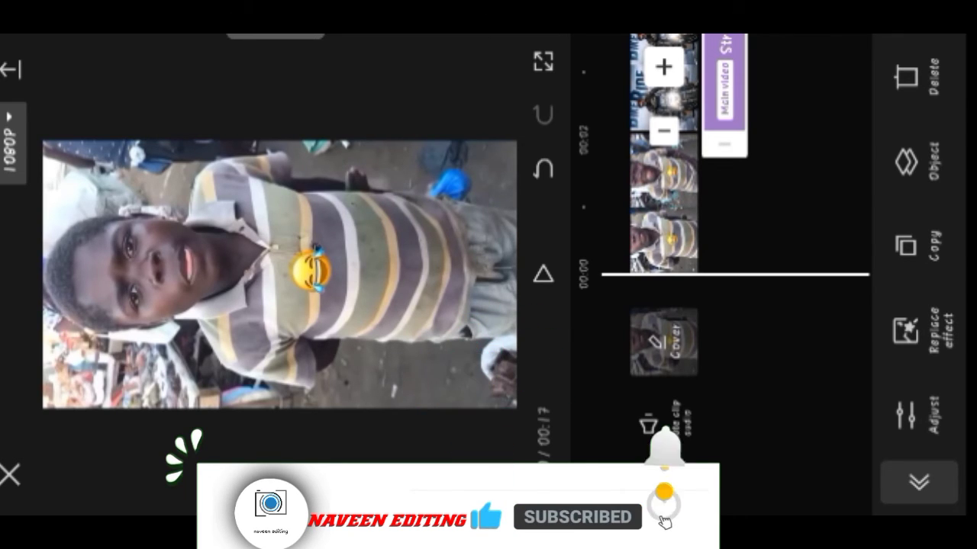
Preview the 17-second video from the start, then export it.
left_click(544, 274)
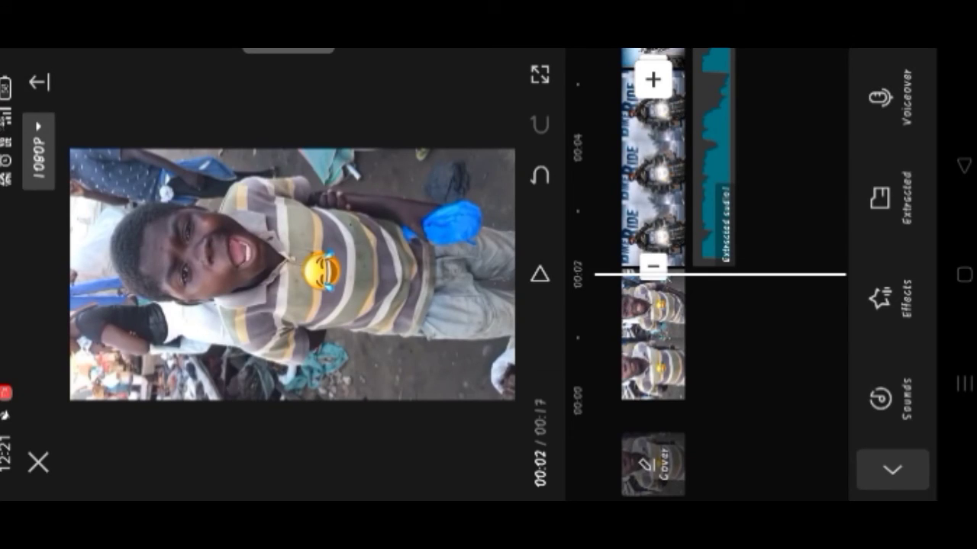
left_click(41, 74)
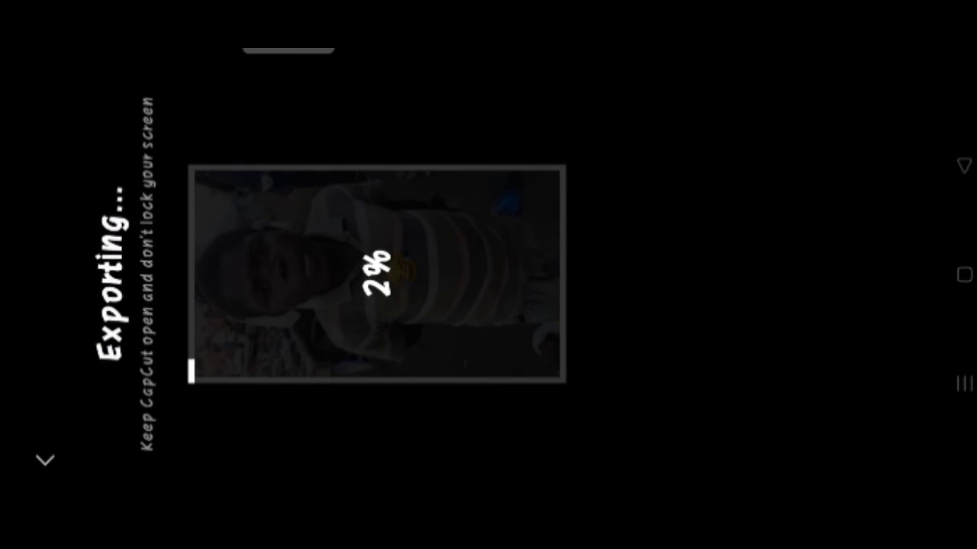